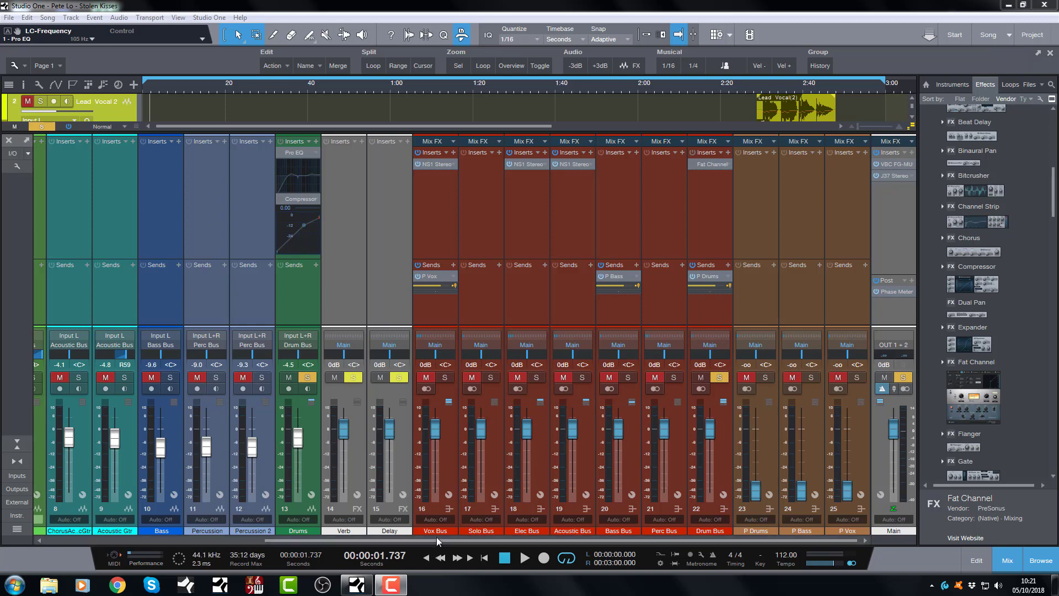
Review the mixer channels, turn off the active solo and listen to the opening of the full mix
drag(439, 541, 153, 516)
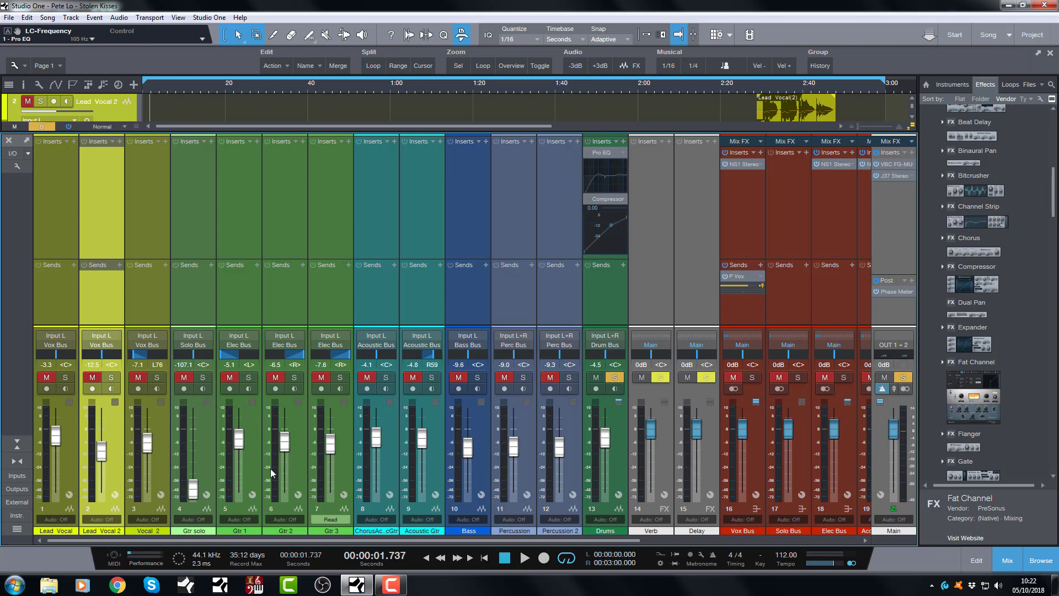
drag(376, 537, 656, 541)
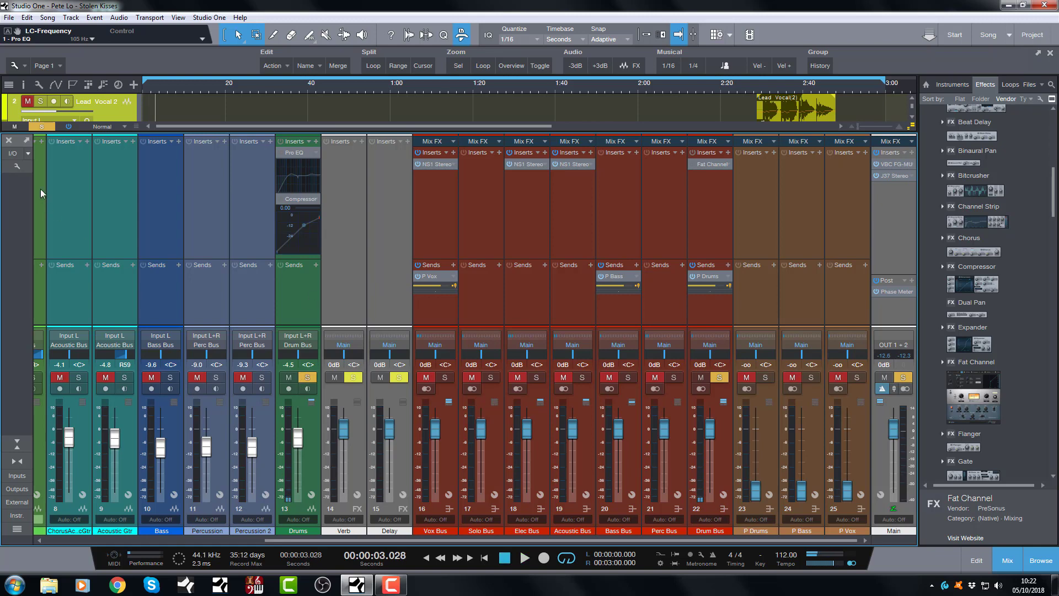
click(41, 127)
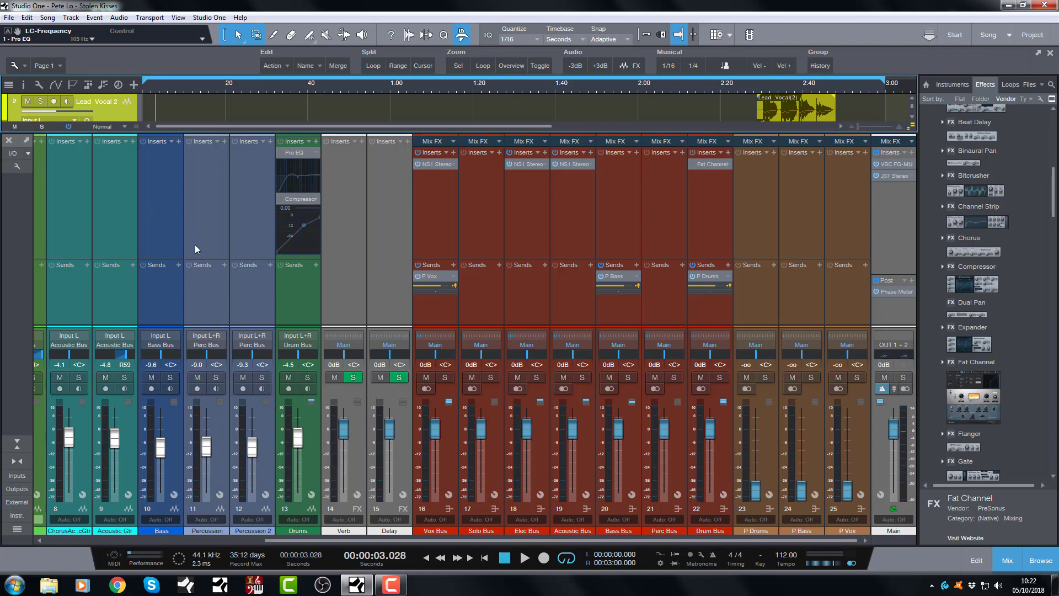
key(space)
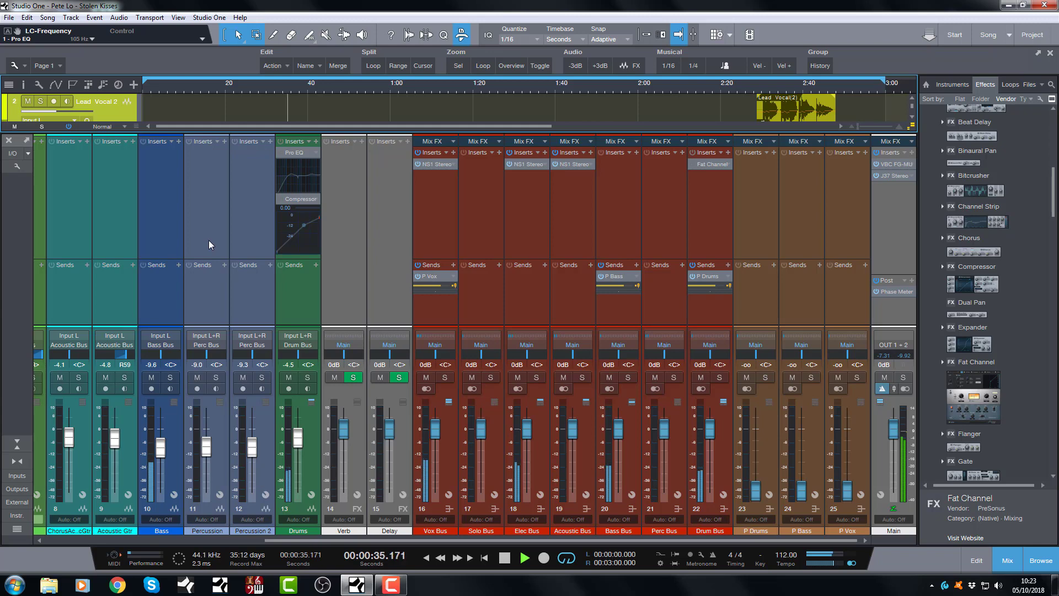
key(space)
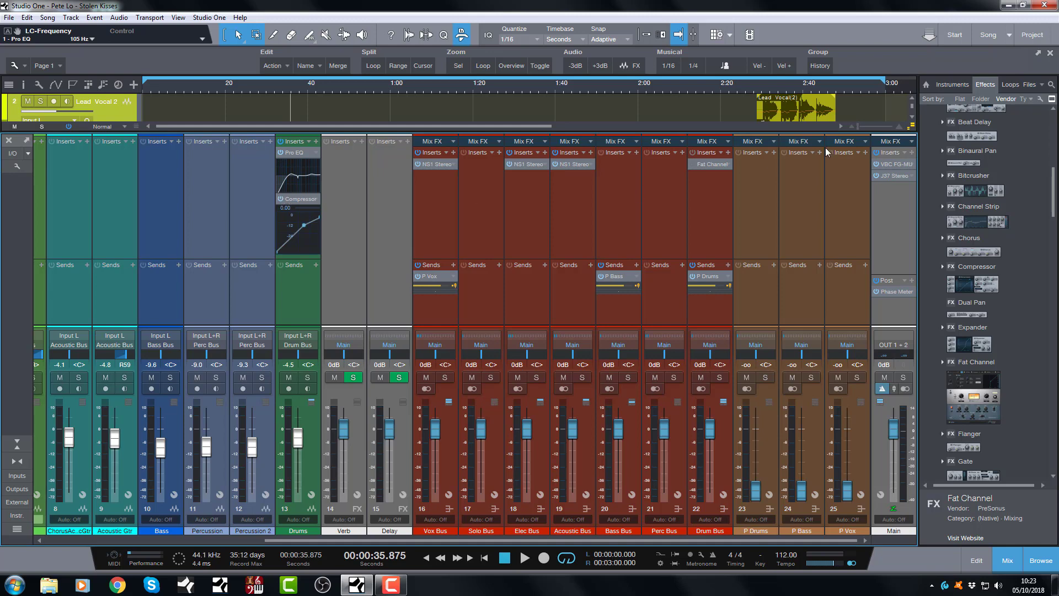
Open the Pro EQ on the Drums channel and play the channel soloed
right_click(316, 156)
click(322, 165)
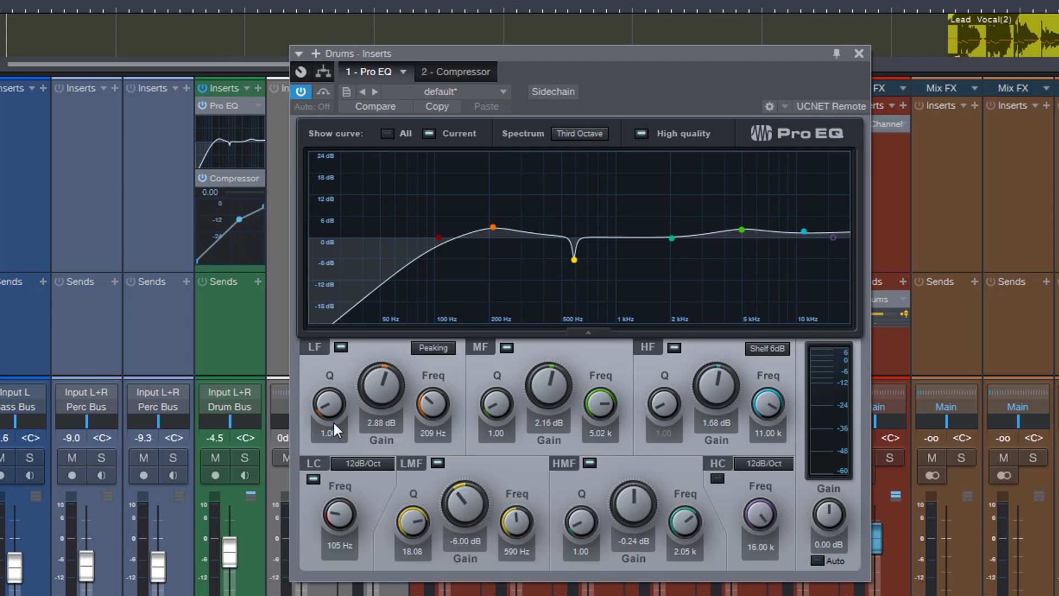
click(242, 459)
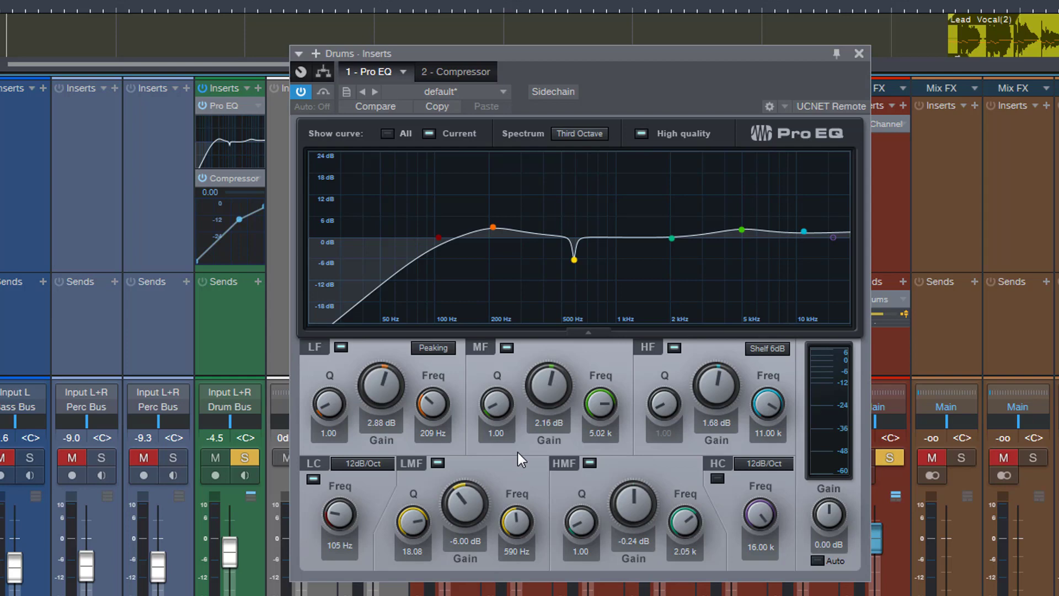
key(space)
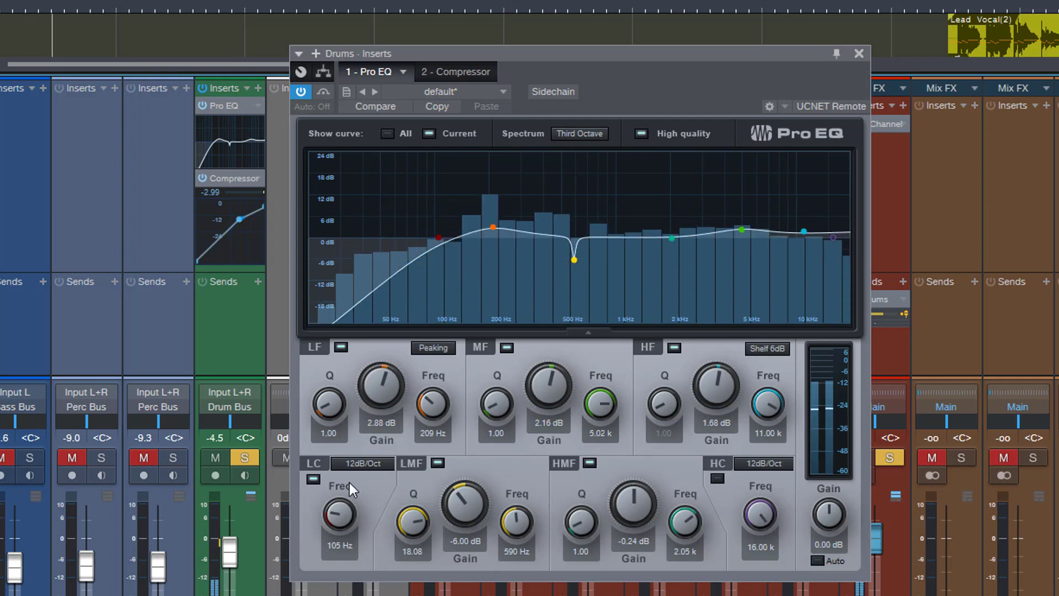
Compare the drums with the Pro EQ low-cut filter off and on, leave it enabled and stop playback
click(312, 479)
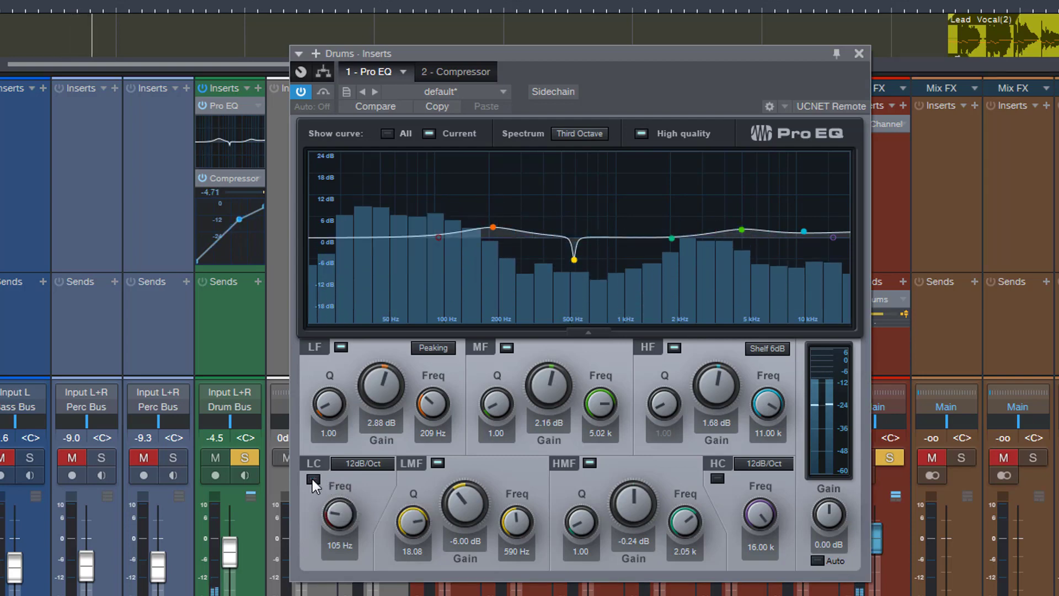
click(312, 479)
click(312, 479)
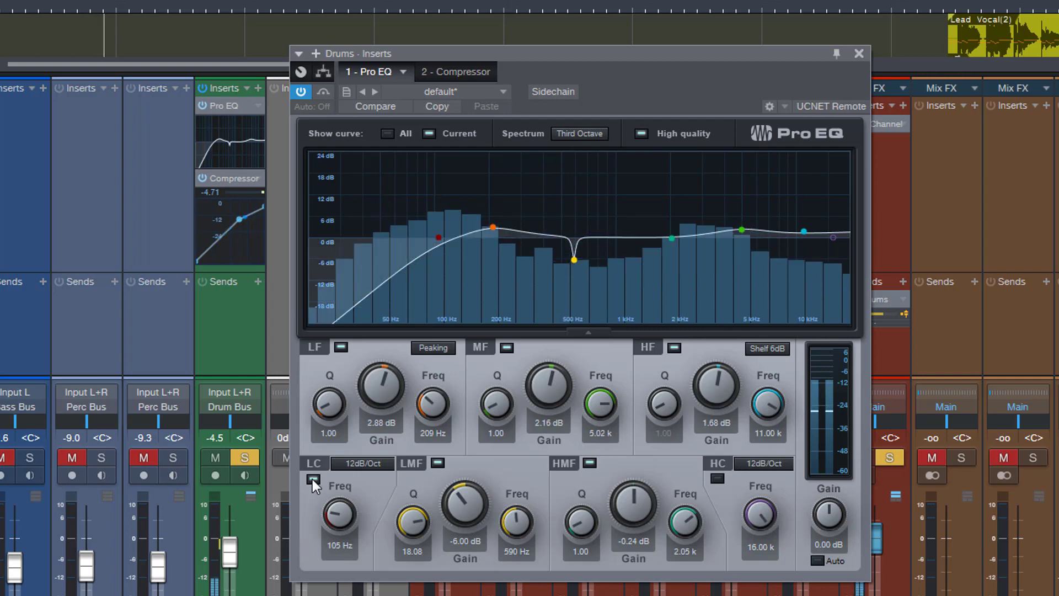
click(312, 478)
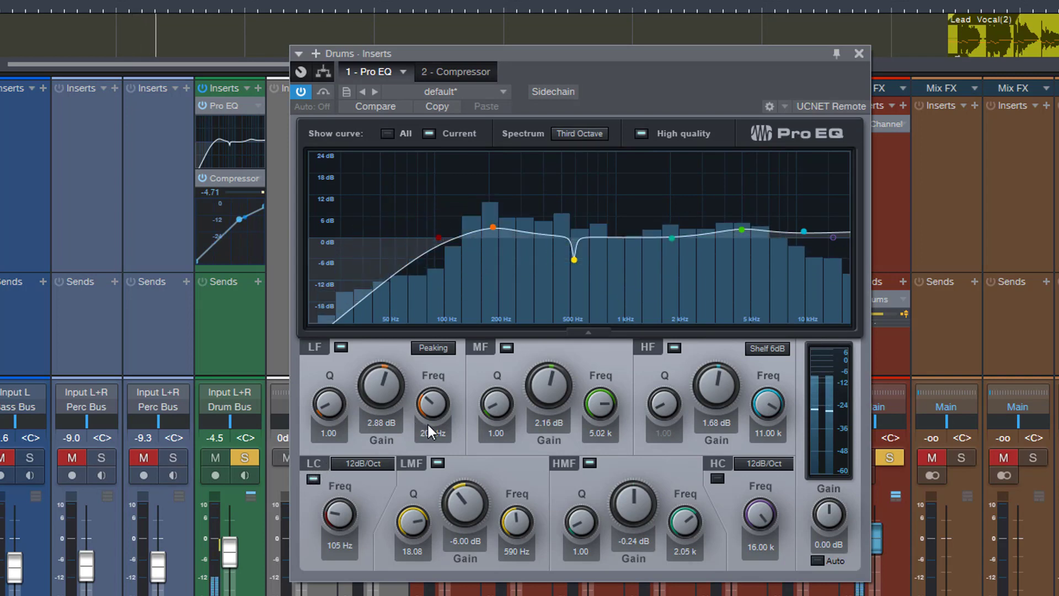
key(space)
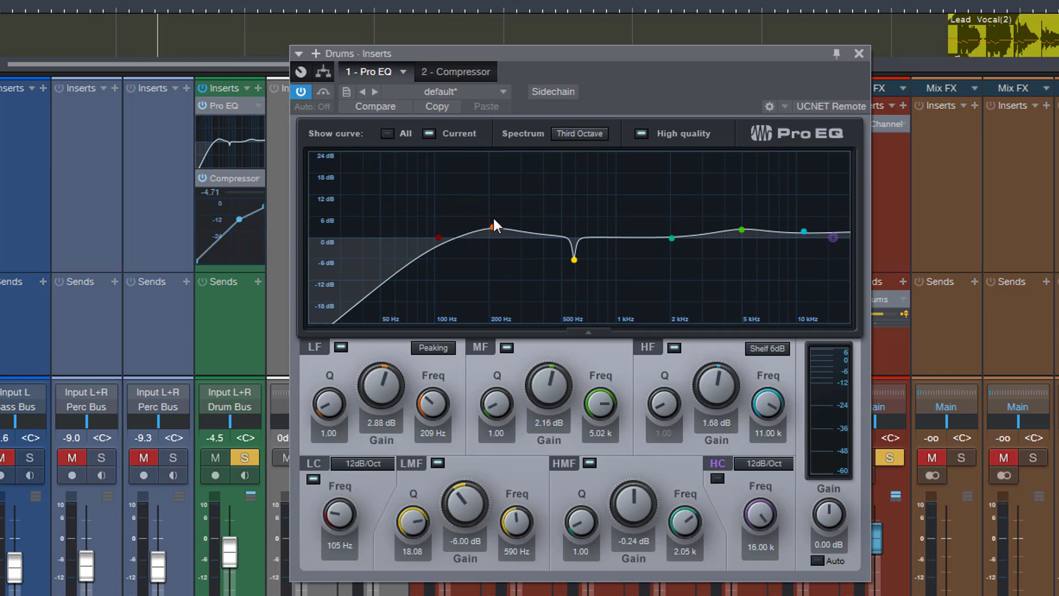
Compare the drums from the song's start with the LF band bypassed and enabled, leaving the band on
click(341, 347)
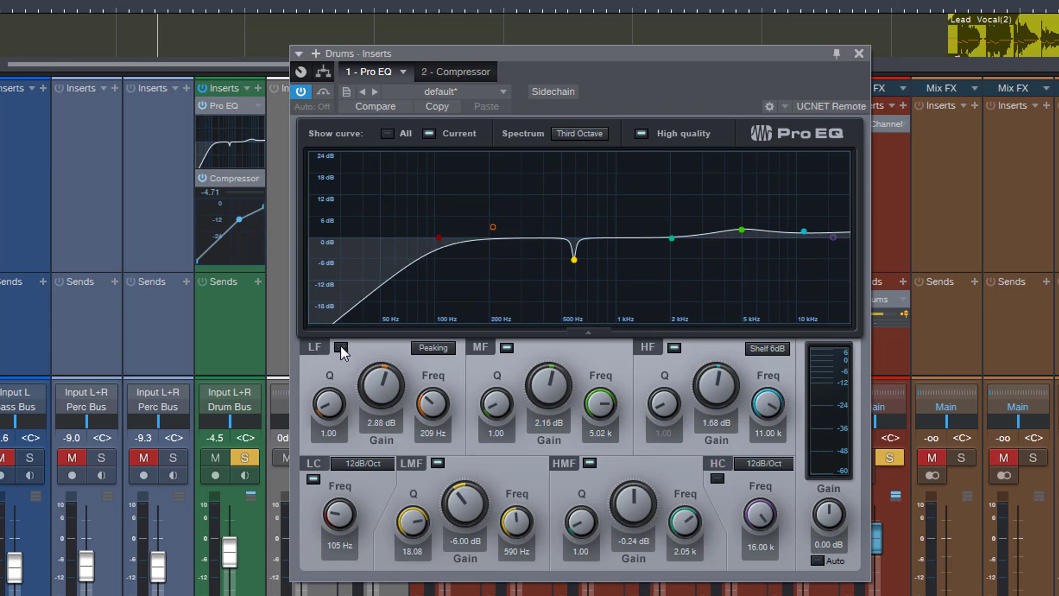
key(Home)
key(space)
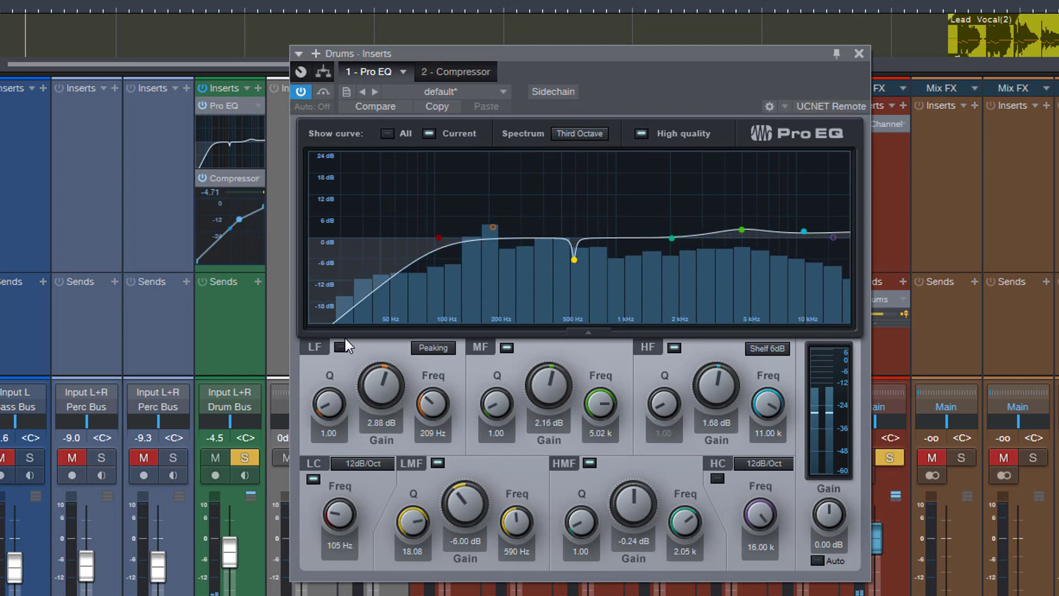
click(342, 346)
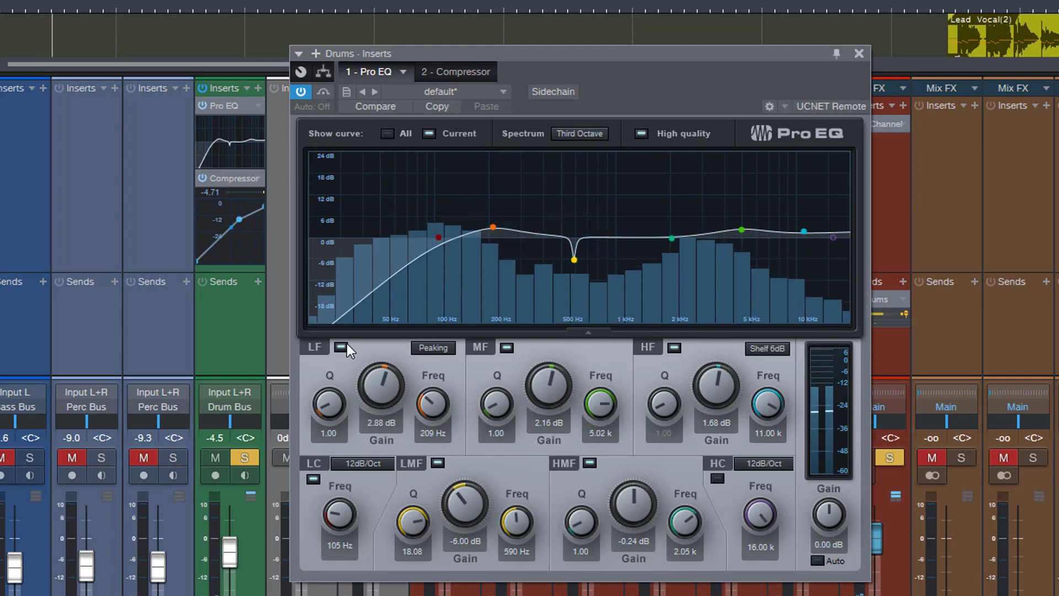
key(space)
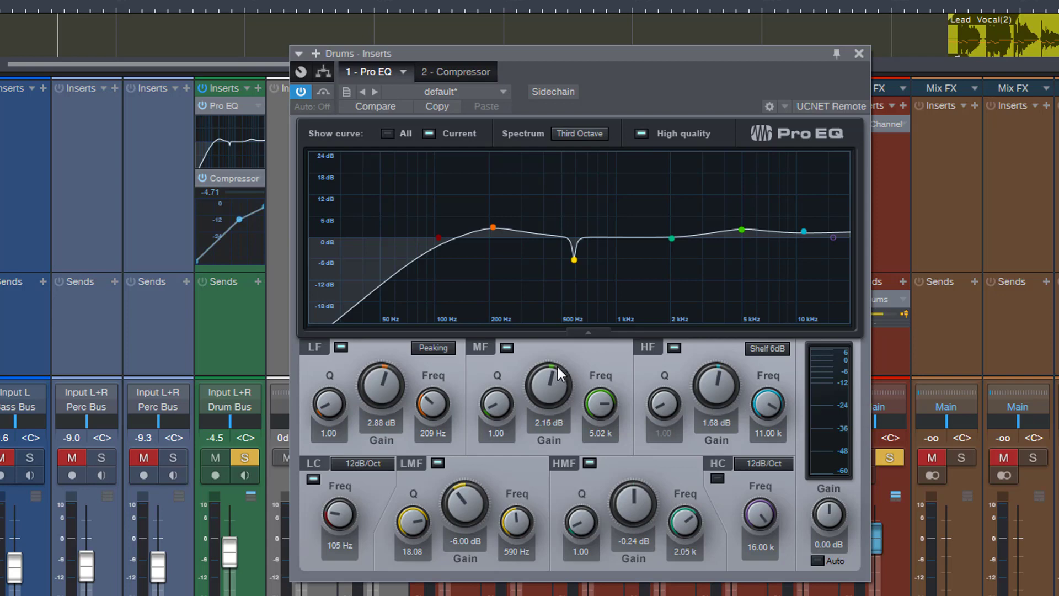
Compare the drums with the MF band bypassed and enabled, leave the band on and stop playback
click(511, 349)
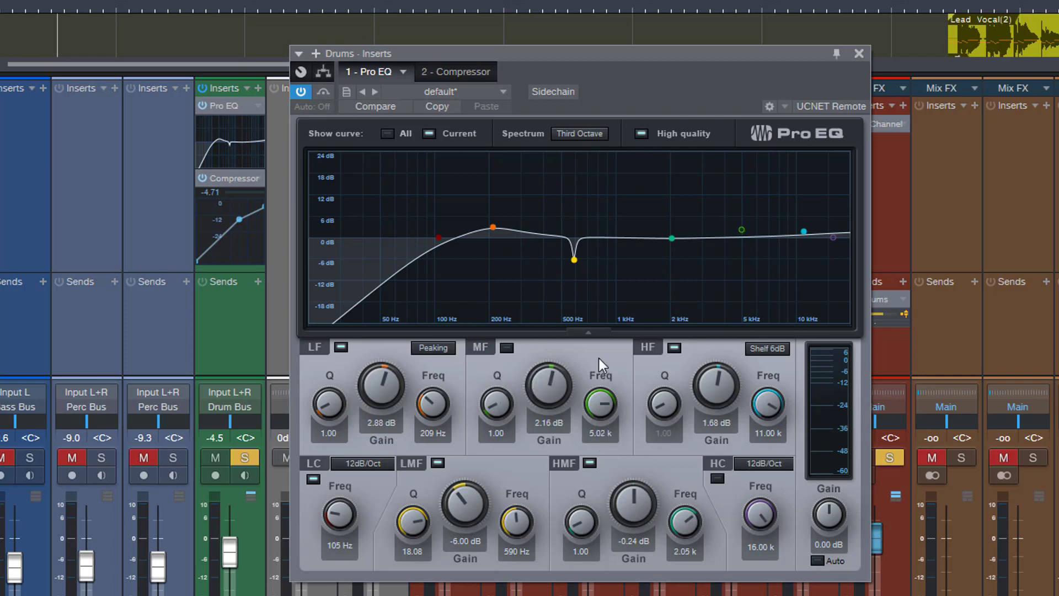
key(space)
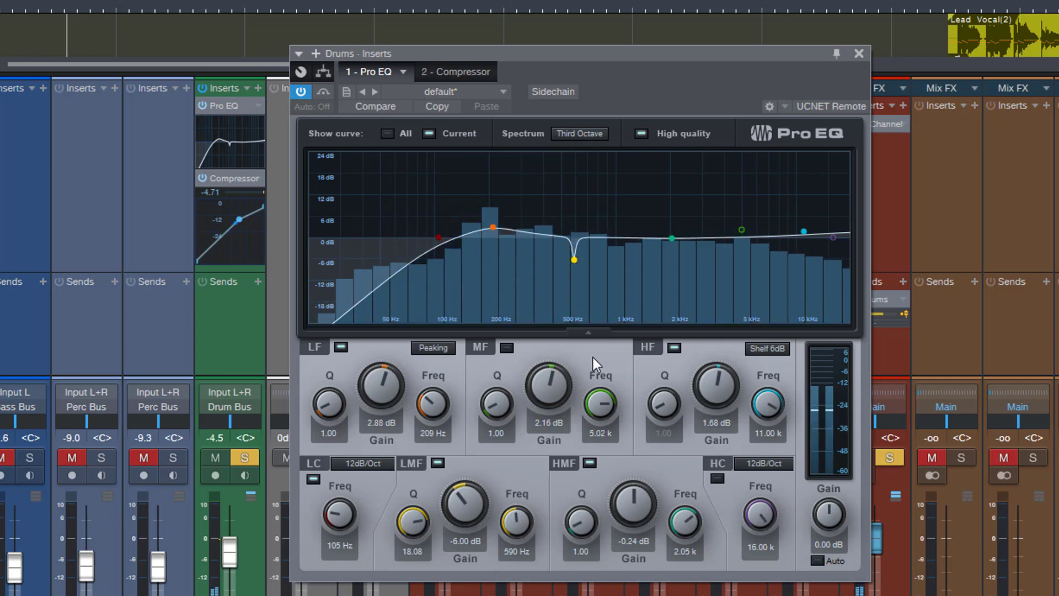
click(511, 351)
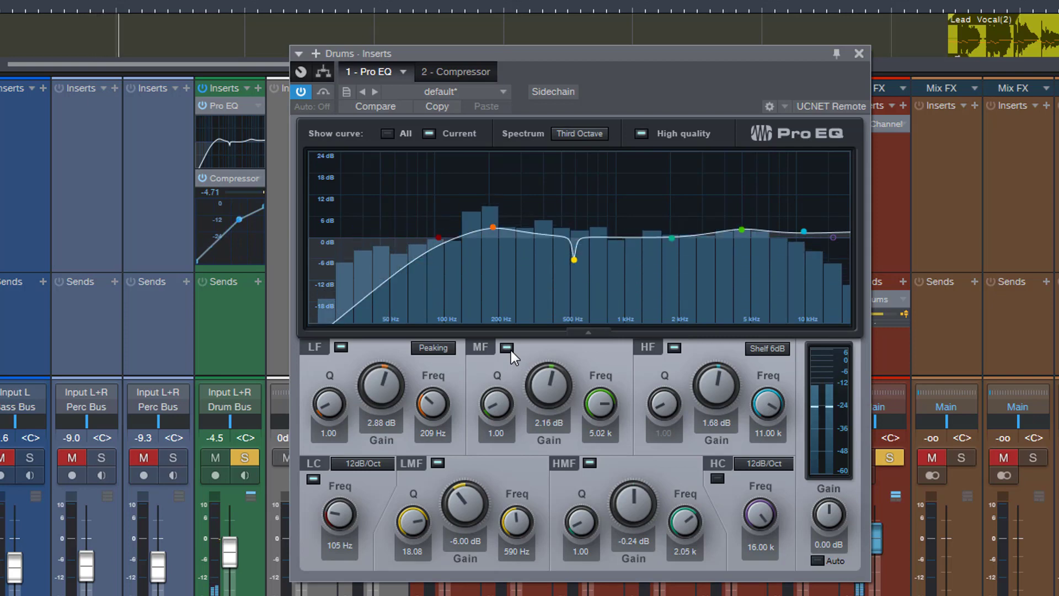
key(space)
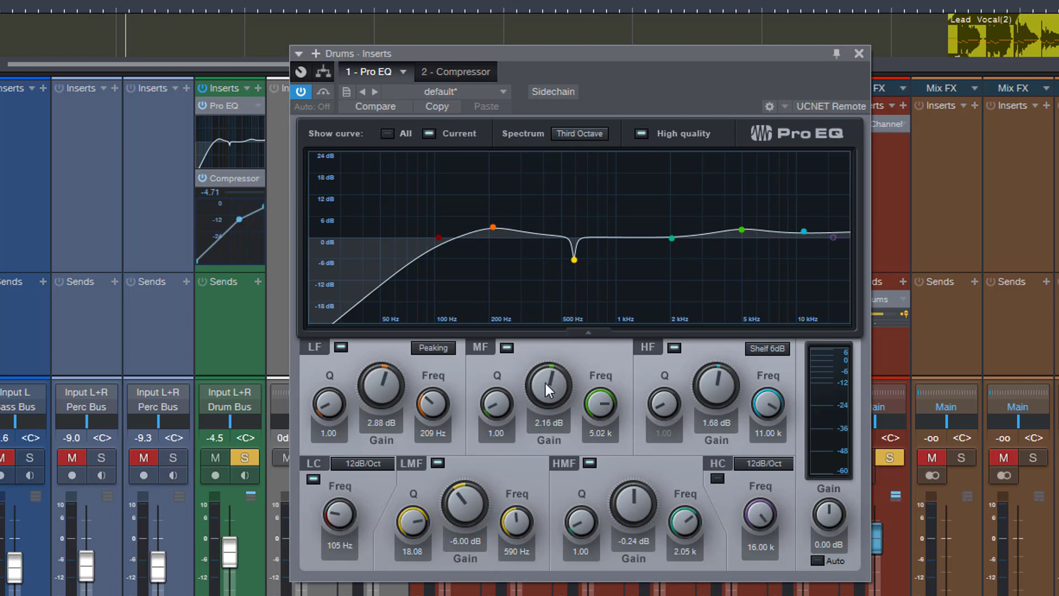
Set the MF band gain to 1.92 dB and close the Pro EQ
scroll(549, 385, down, 3)
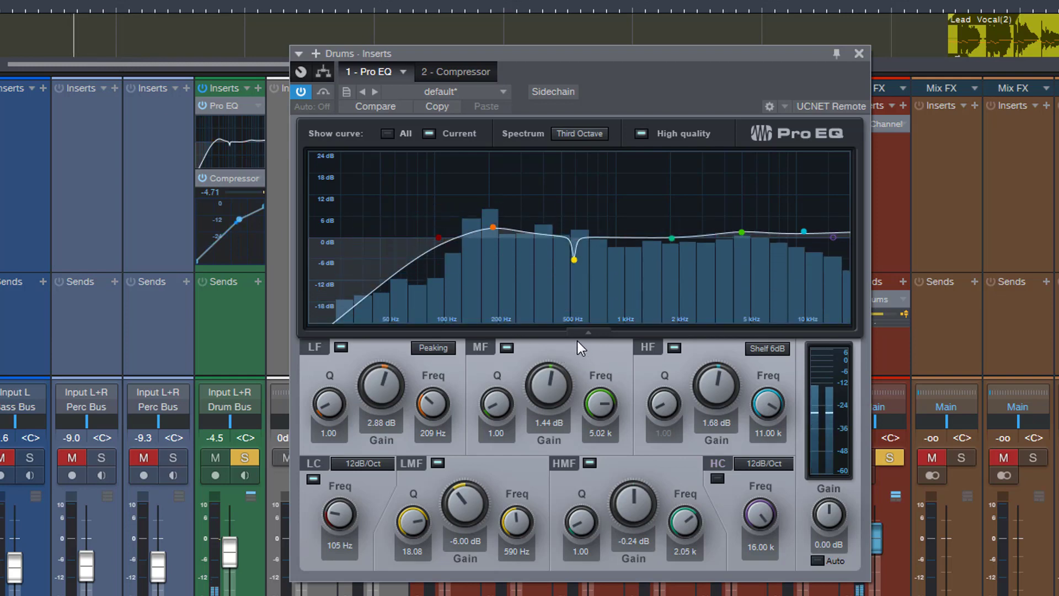
scroll(547, 375, up, 4)
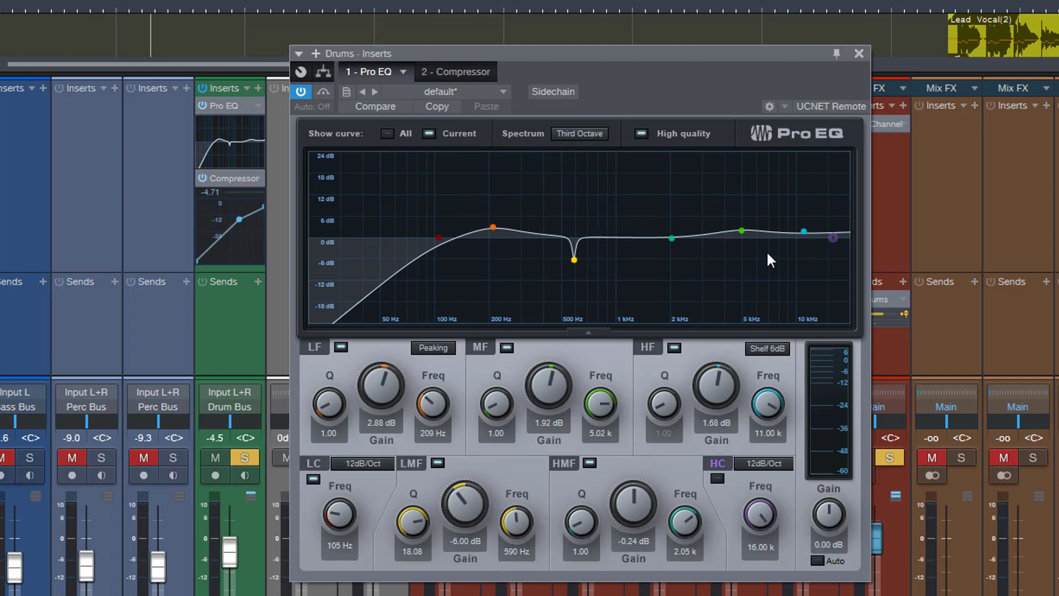
click(859, 52)
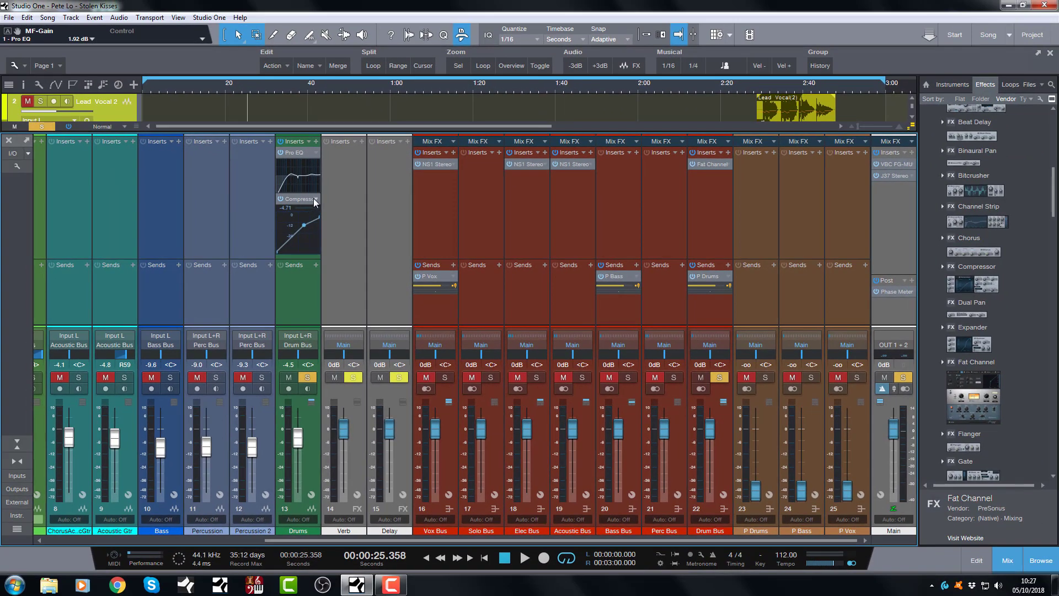
Open the Drums channel's Compressor and set the attack to 7.47 ms and the release to 38.4 ms, with the drums playing
click(315, 202)
click(323, 212)
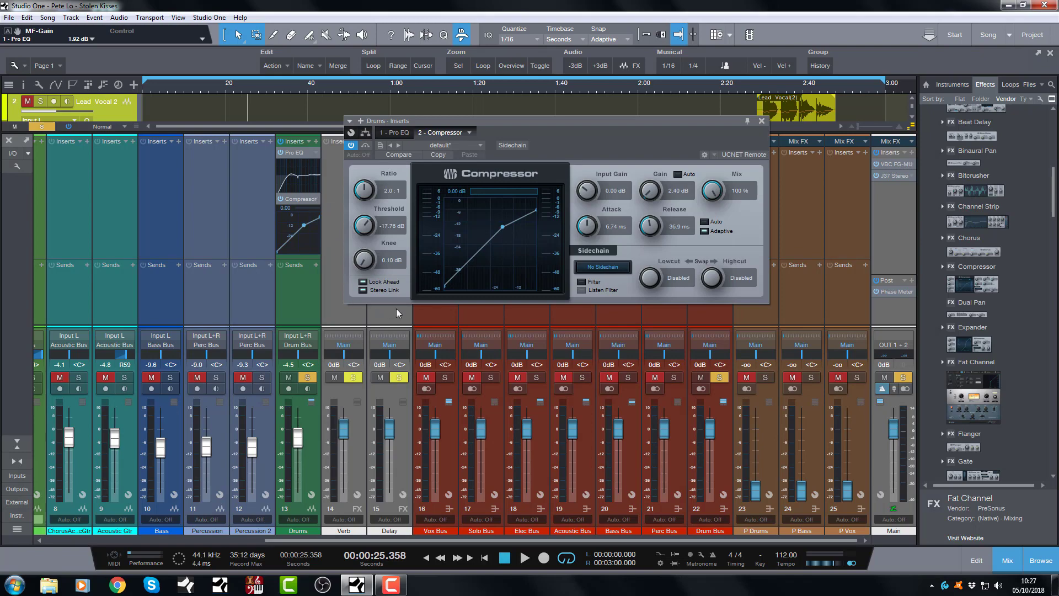
drag(597, 119, 589, 218)
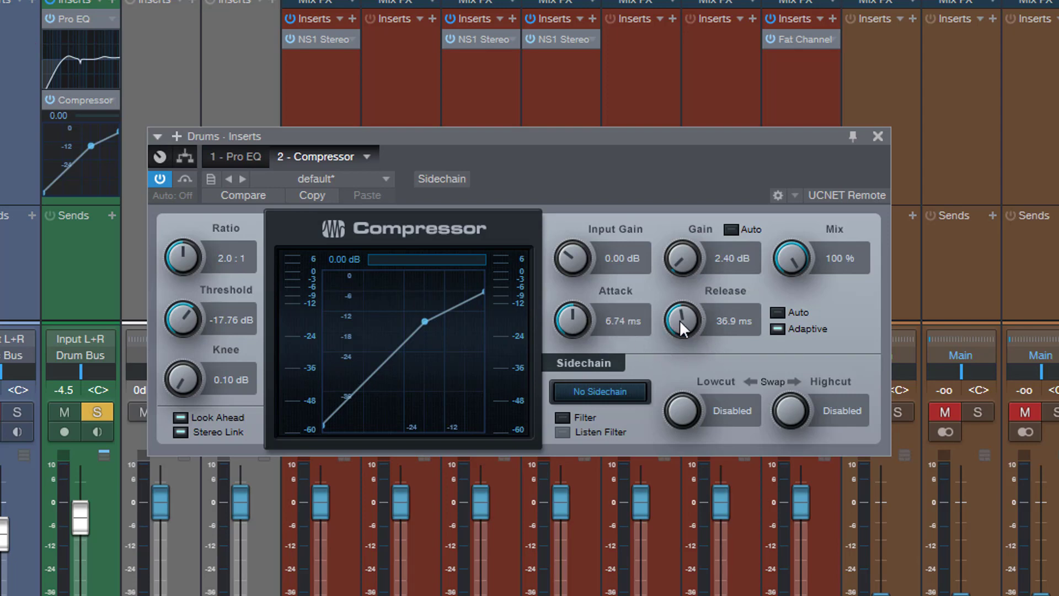
scroll(687, 321, up, 1)
scroll(572, 318, up, 1)
key(space)
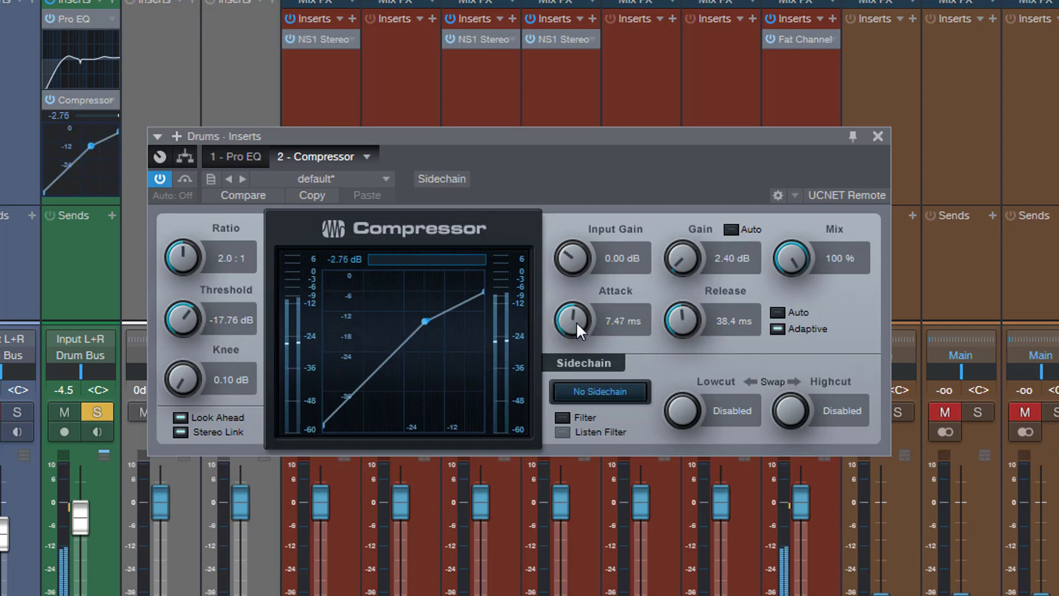
Try shorter and longer release times, set the Compressor release to 76.1 ms and close the plug-in
drag(684, 322, 692, 325)
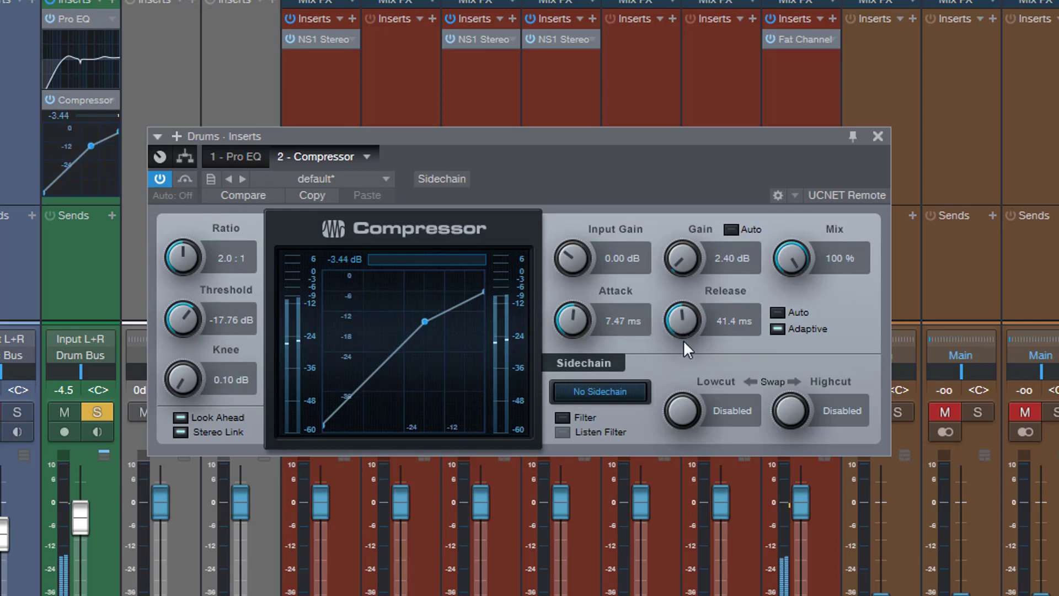
drag(691, 325, 683, 331)
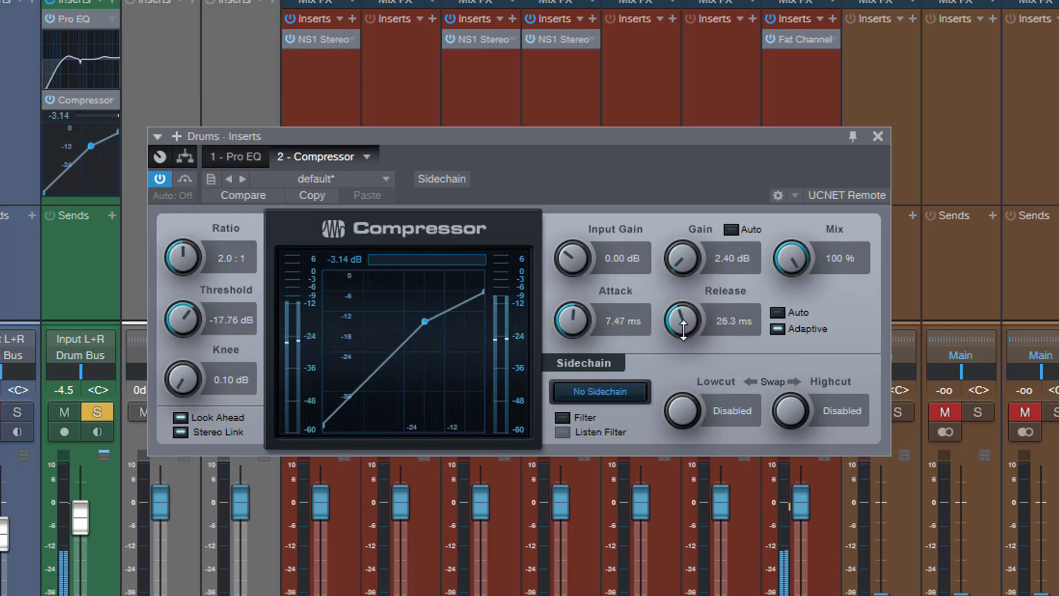
drag(684, 330, 693, 314)
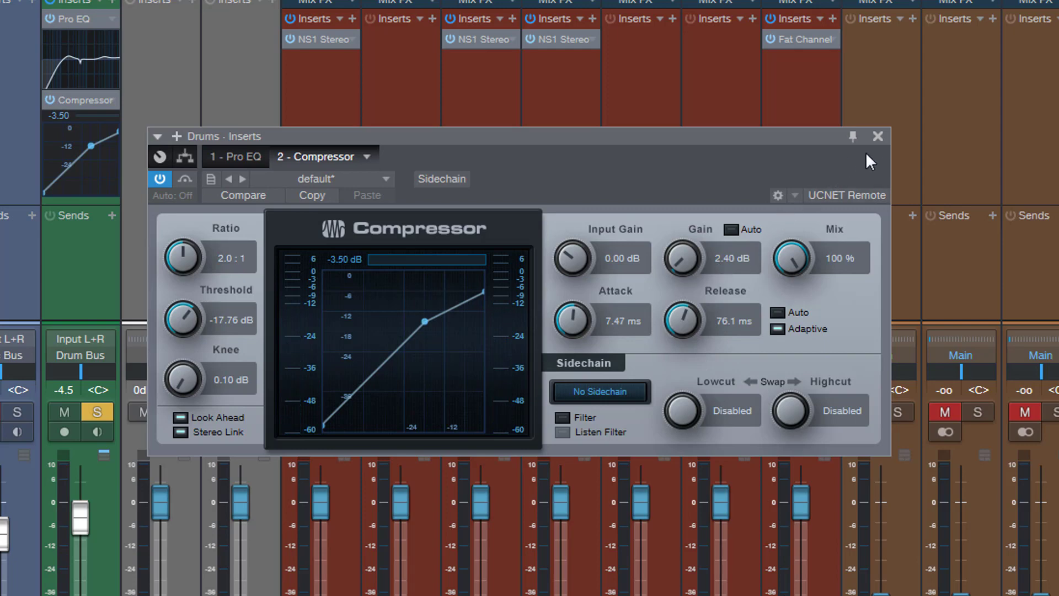
click(877, 137)
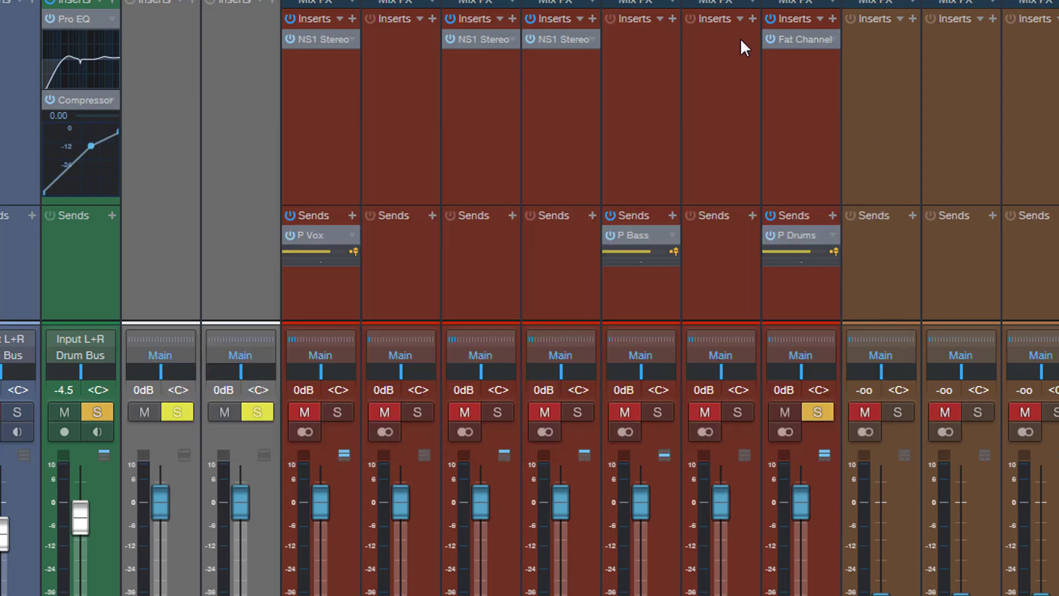
Examine the Brit Comp settings in the Drum Bus Fat Channel and close the plug-in
click(832, 39)
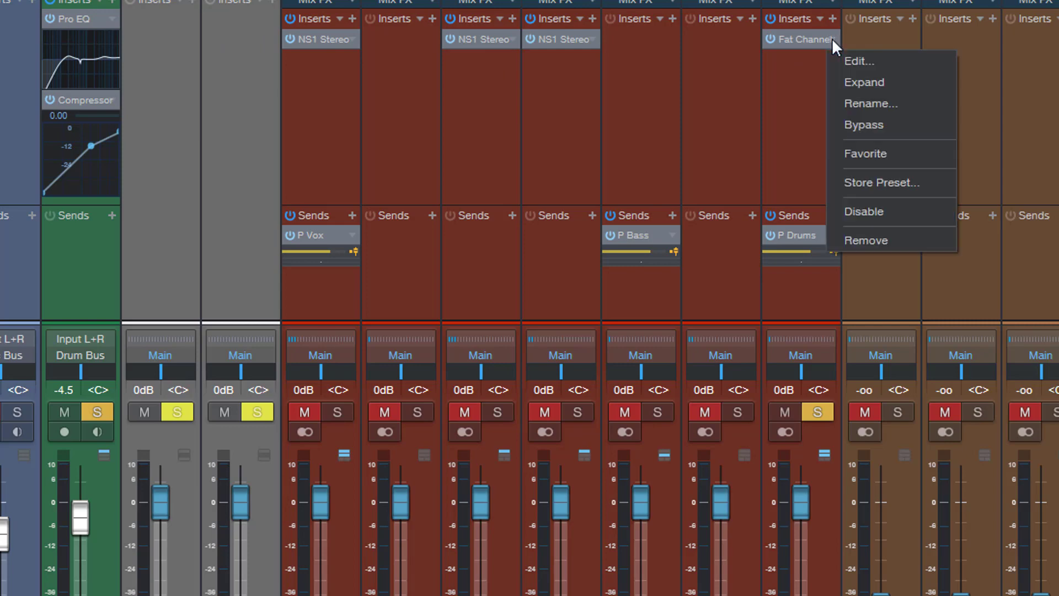
click(837, 59)
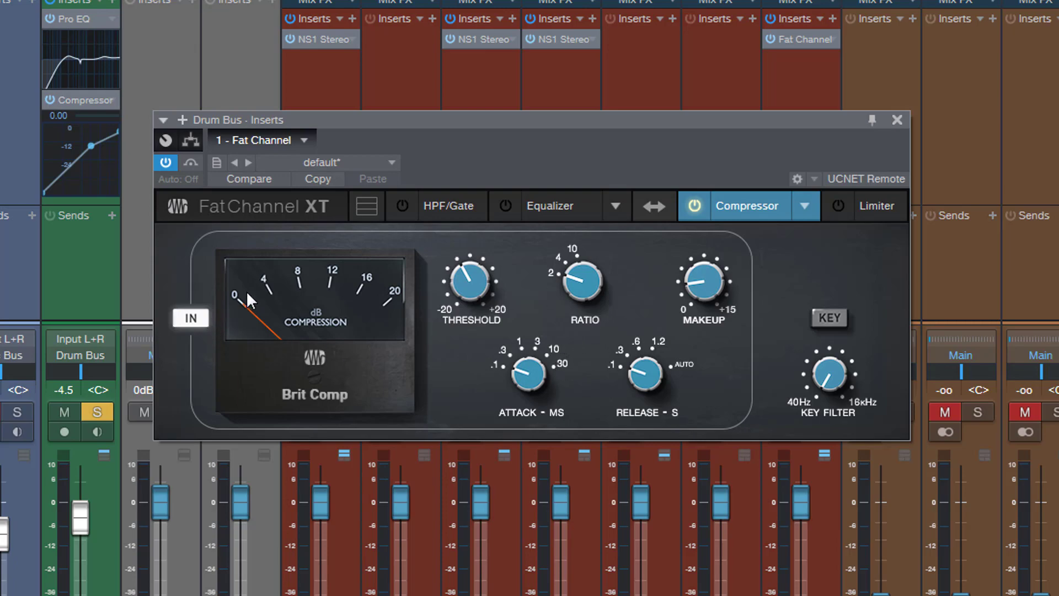
click(896, 120)
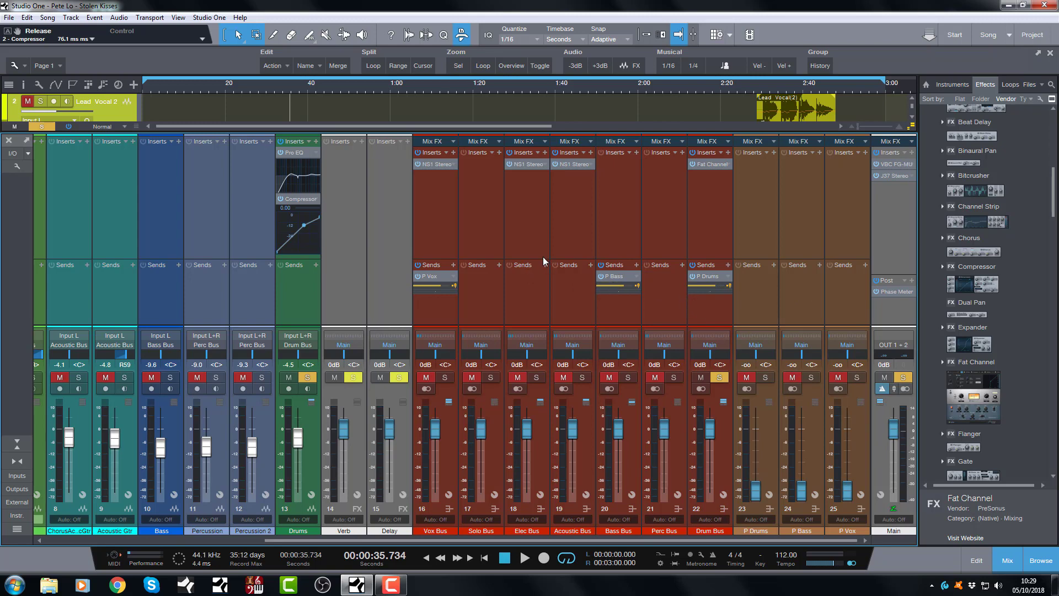
Unsolo the Drums channel and play the full mix from near the song's start
click(308, 377)
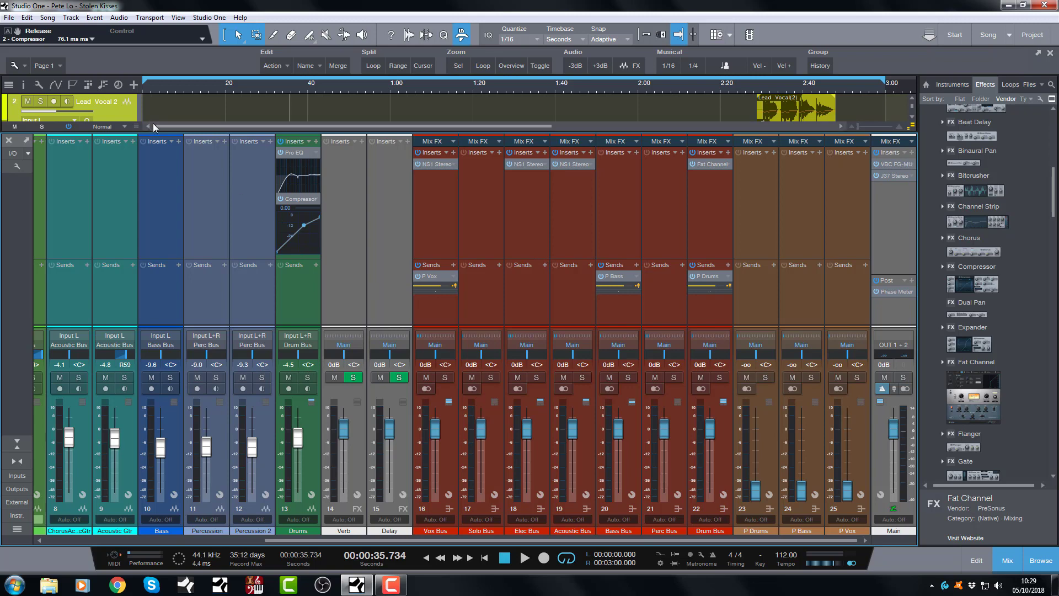
key(KP_0)
click(154, 87)
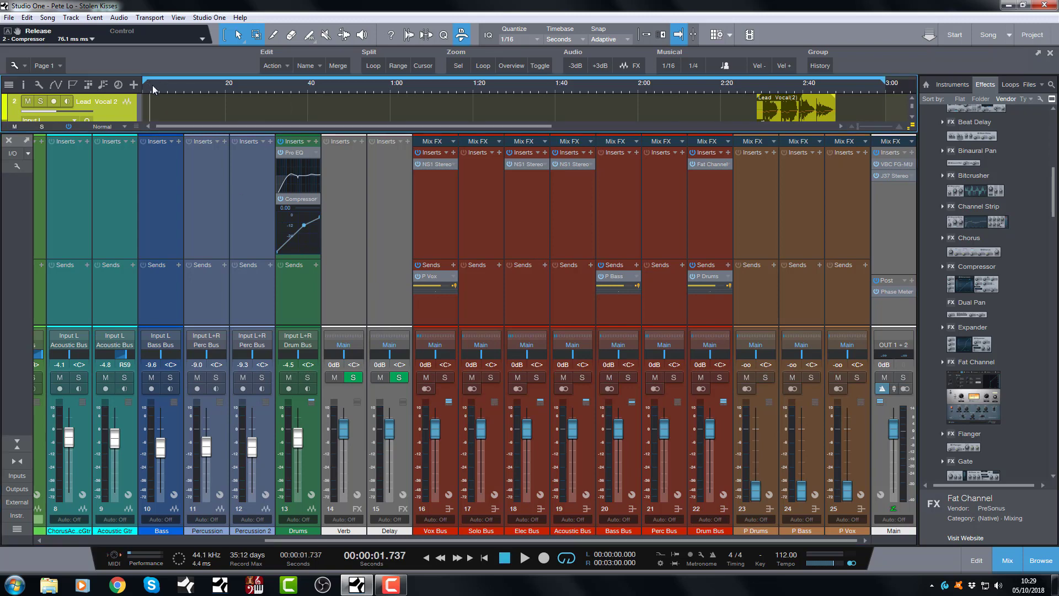
key(space)
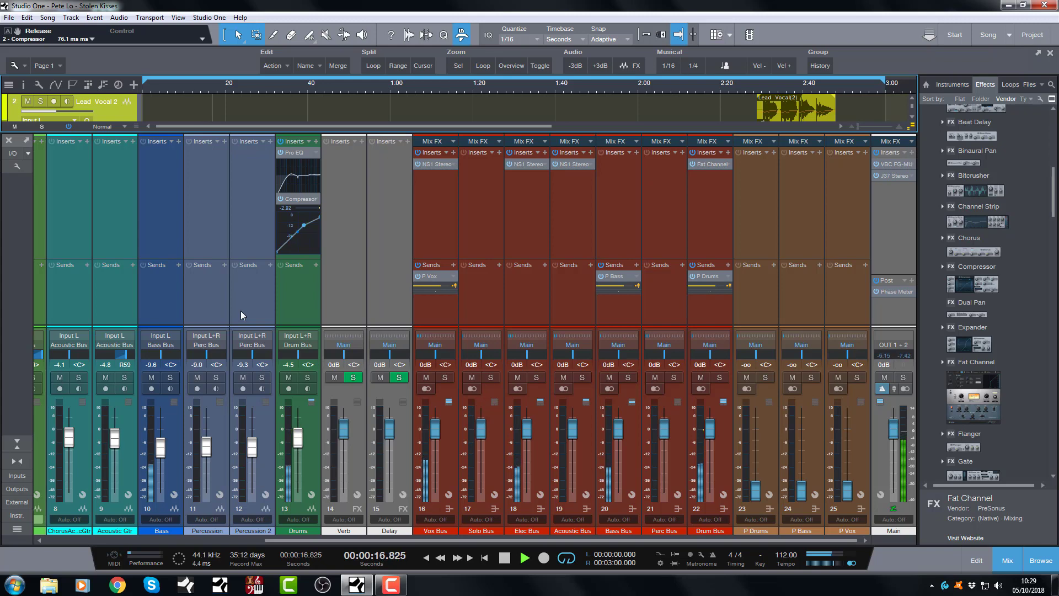
In the Drums Pro EQ, set the low-cut frequency to 98.0 Hz and the LF band to Q 4.88 and 4.80 dB gain during playback
right_click(318, 153)
click(331, 160)
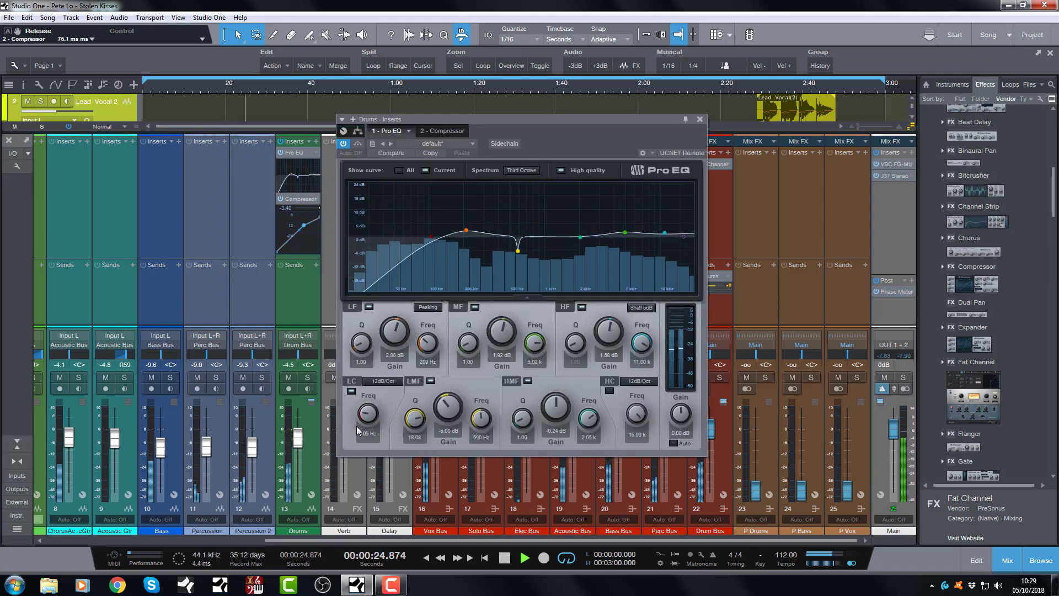
scroll(369, 422, down, 2)
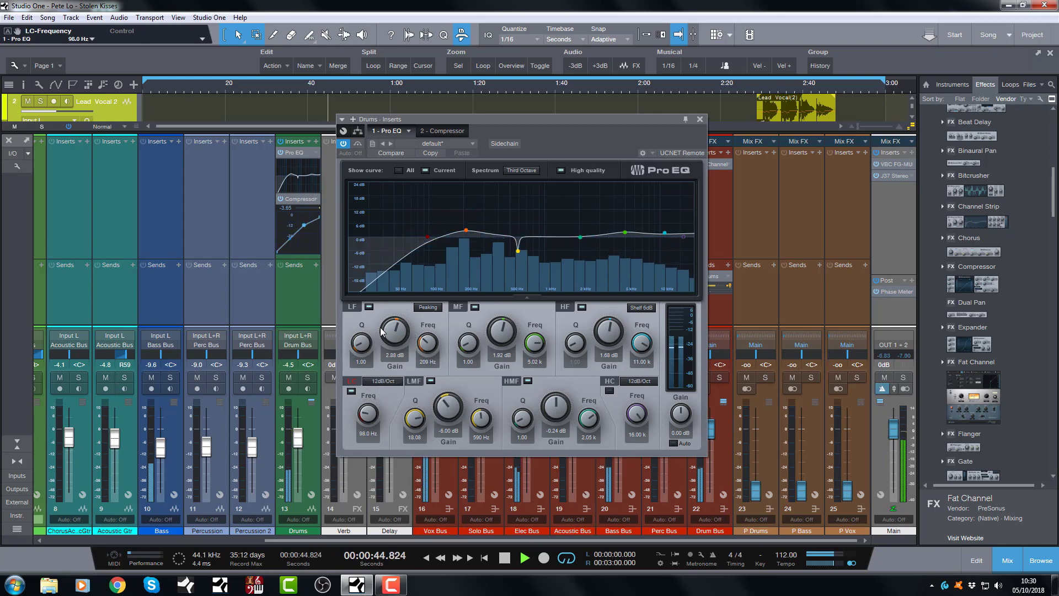
drag(365, 348, 399, 328)
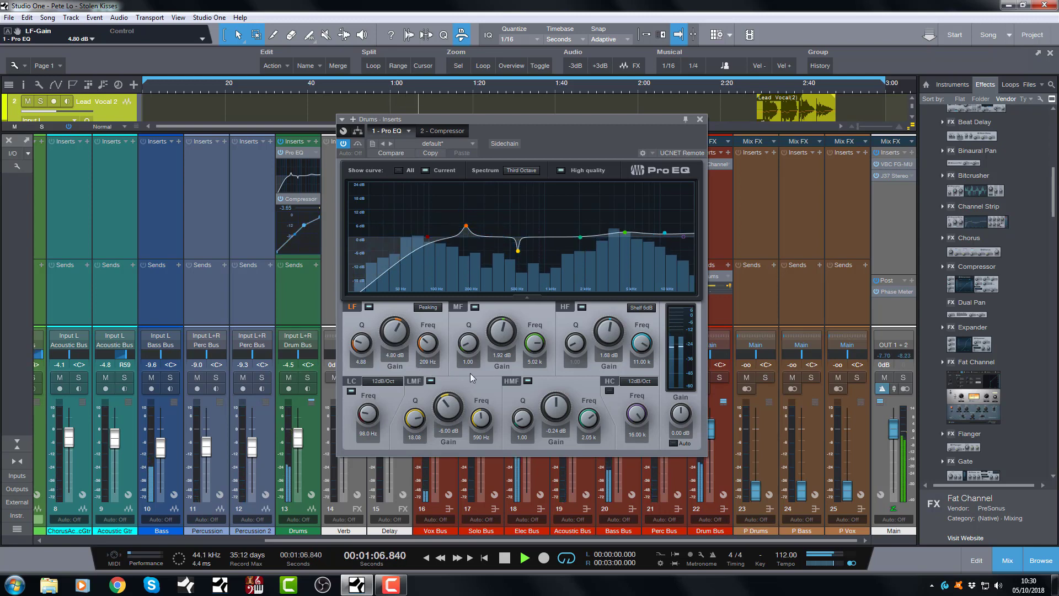
key(space)
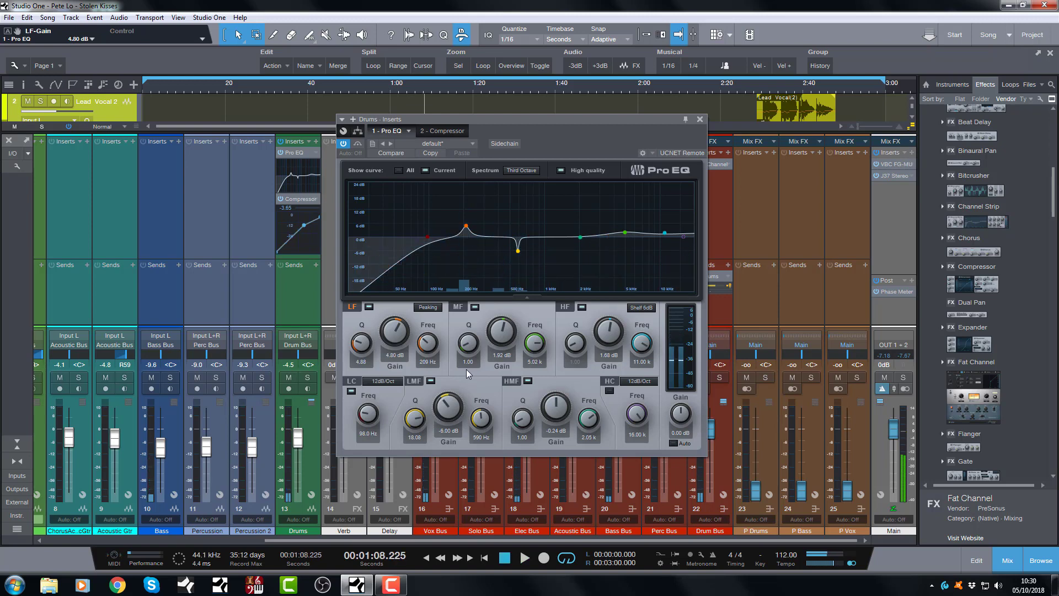